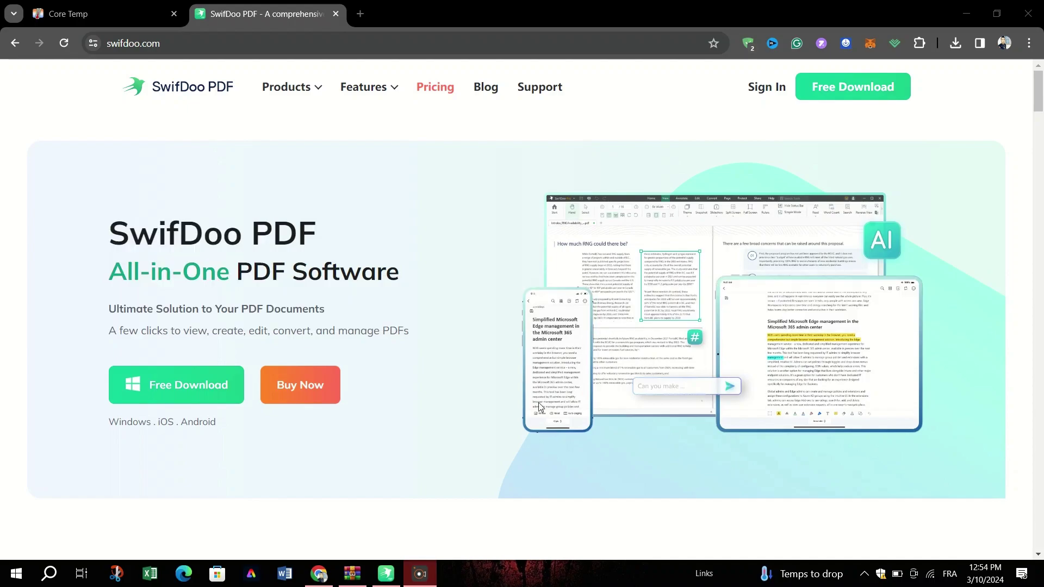
# Scroll the SwifDoo homepage down to the 'All the PDF Tools You Need' section
pyautogui.scroll(-6, 260, 438)
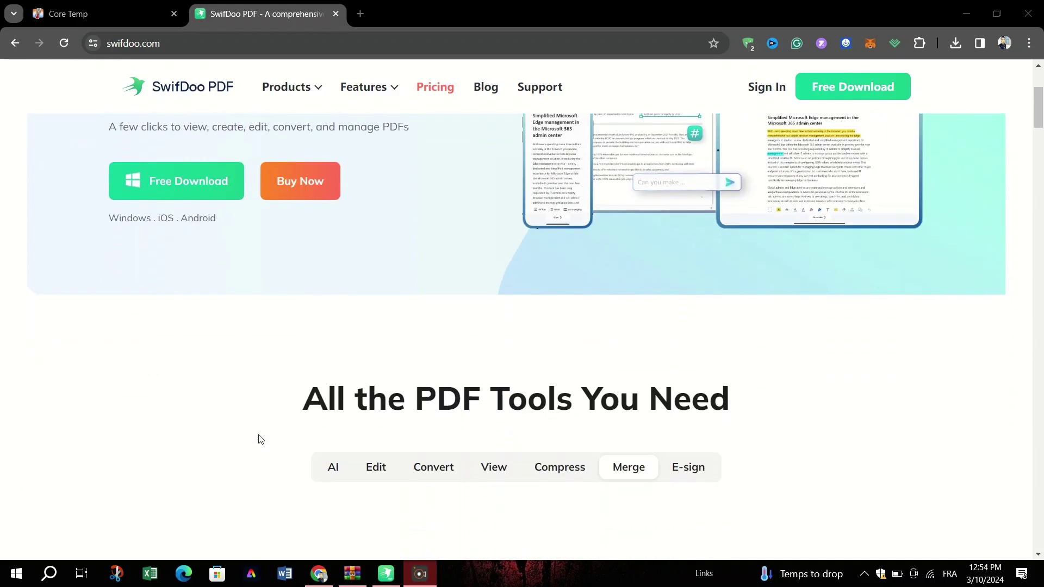
# In SwifDoo PDF, decline the default-viewer prompt and jump from the contents to section 5.1 on page 15
pyautogui.click(381, 569)
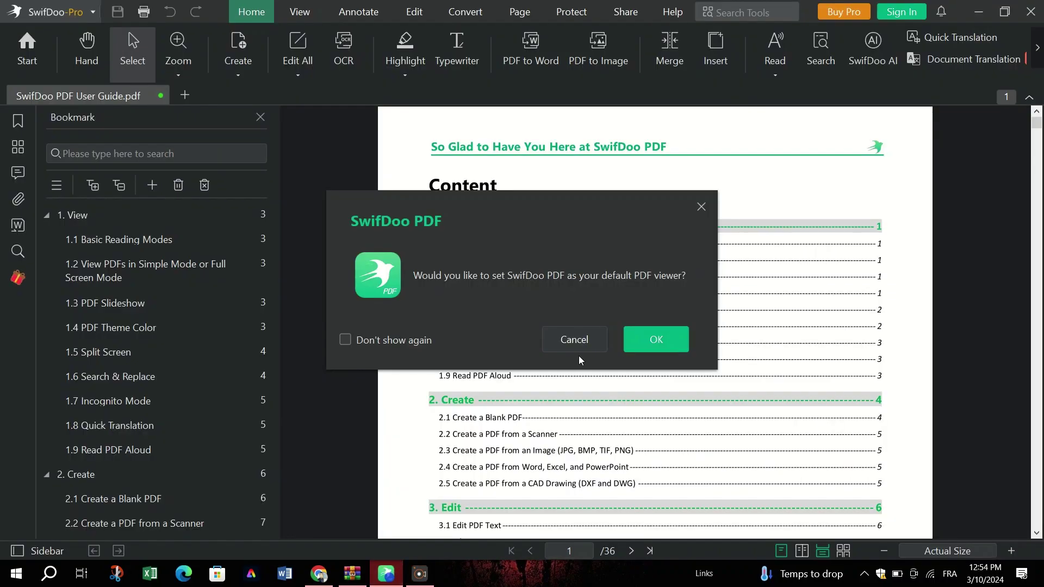
pyautogui.click(601, 342)
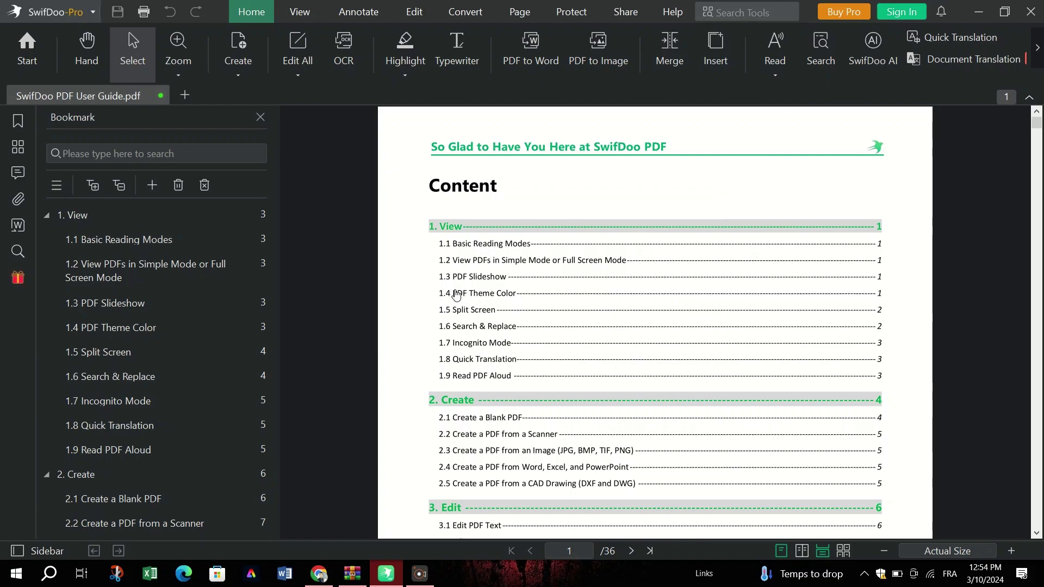
pyautogui.scroll(-4, 456, 294)
pyautogui.scroll(-2, 455, 294)
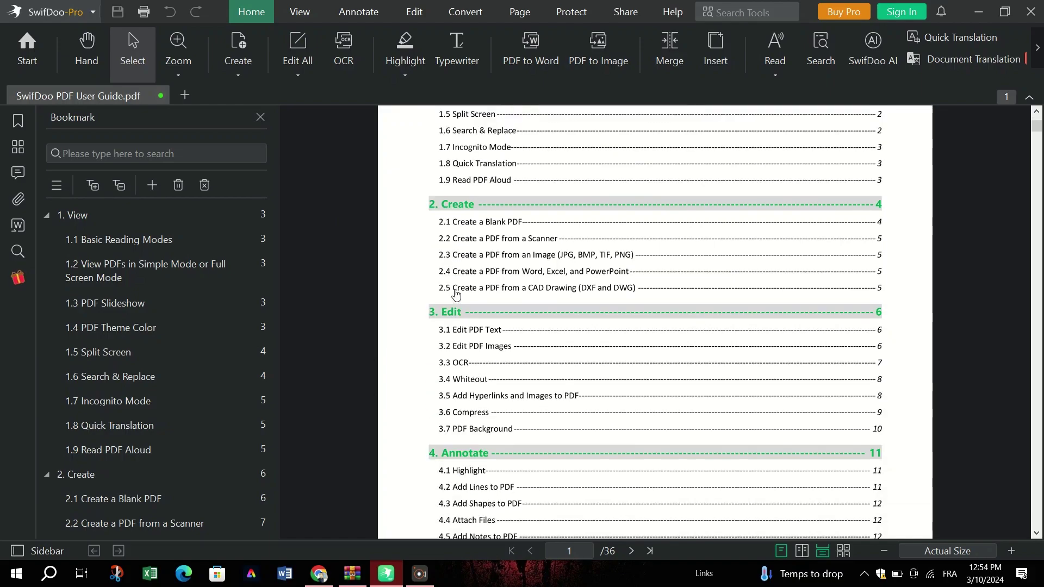
pyautogui.scroll(-8, 456, 294)
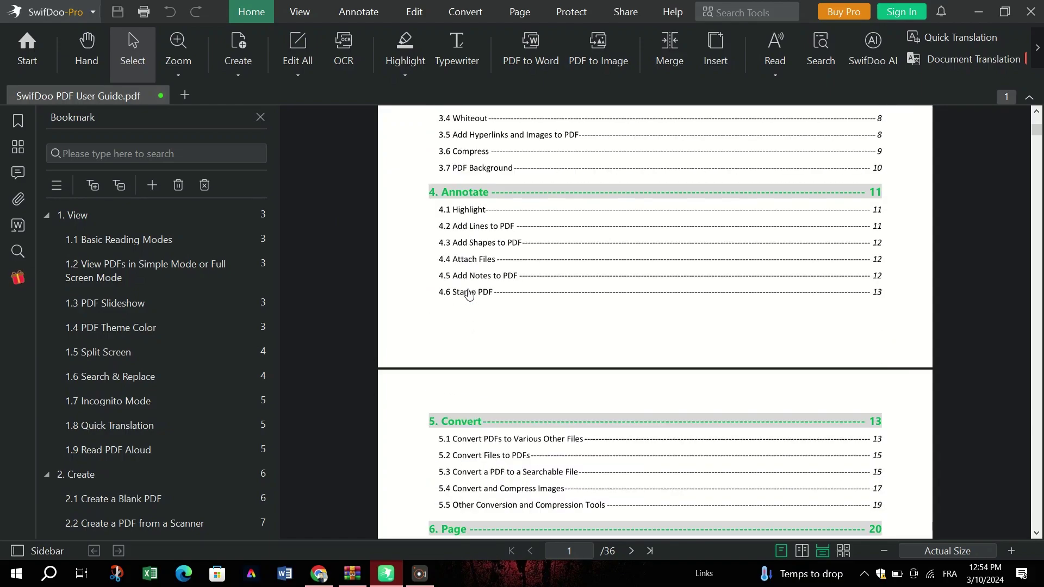
pyautogui.click(511, 440)
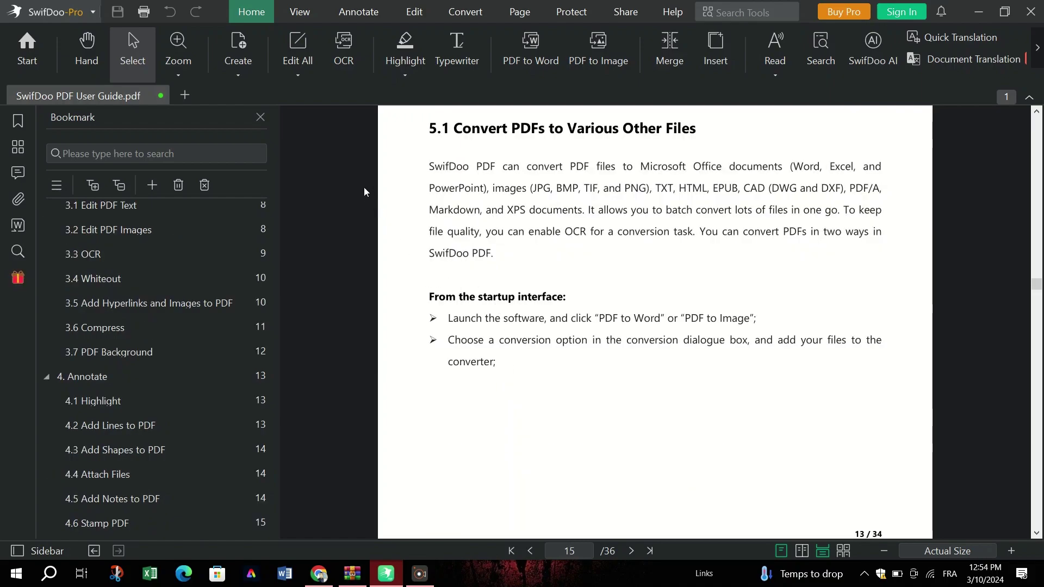
# With Edit All on, delete 'or “PDF to Image”;' from the first startup-interface bullet
pyautogui.click(302, 44)
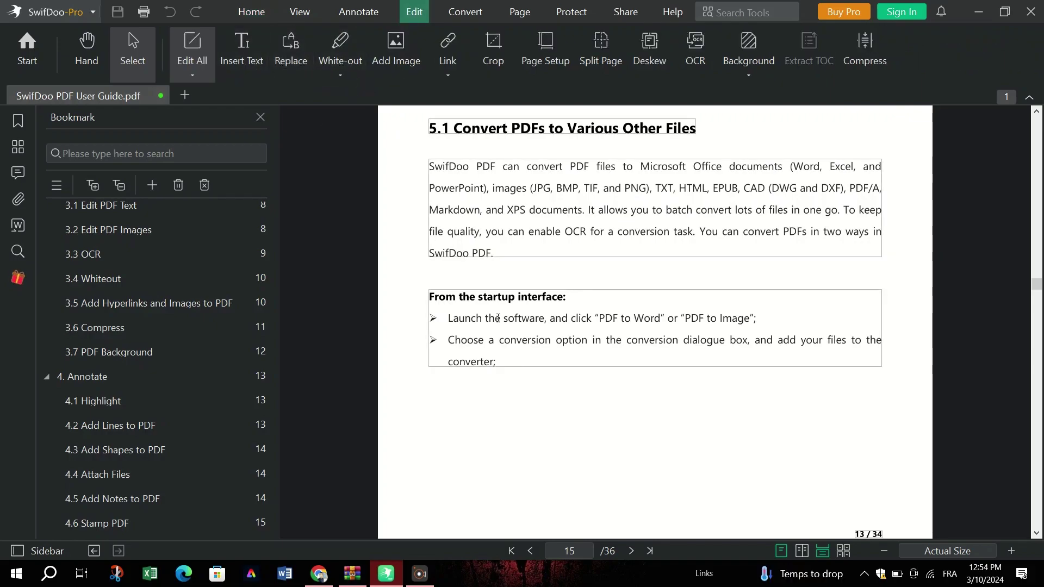
pyautogui.click(500, 318)
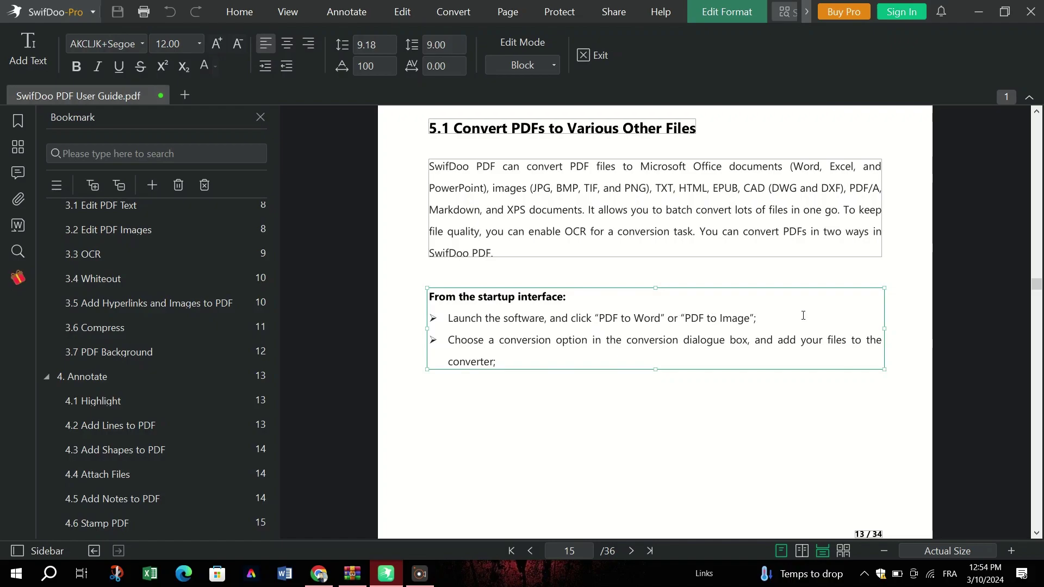
pyautogui.moveTo(667, 318); pyautogui.dragTo(804, 313)
pyautogui.press('BackSpace')
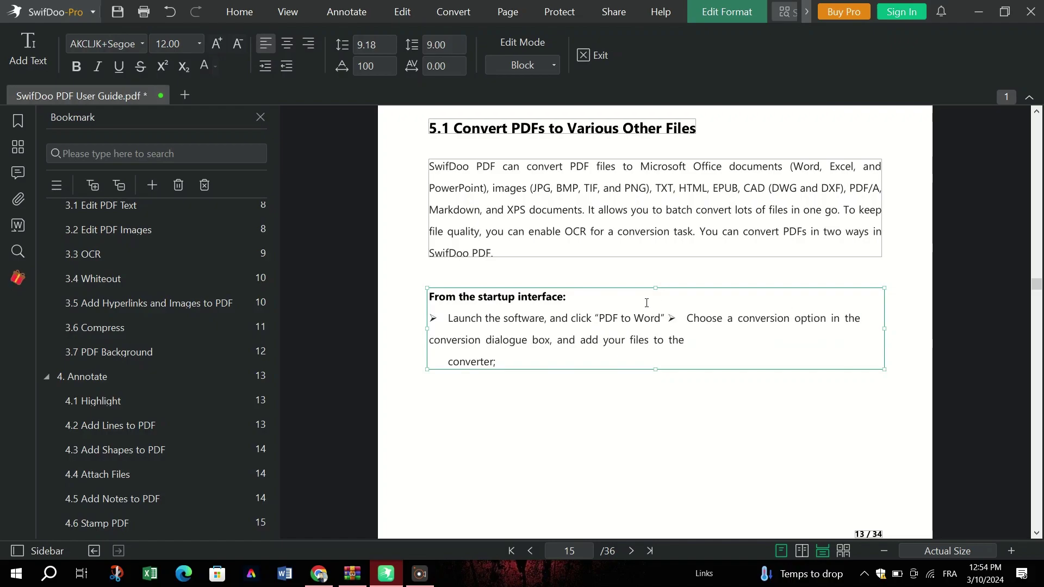
pyautogui.scroll(1, 463, 312)
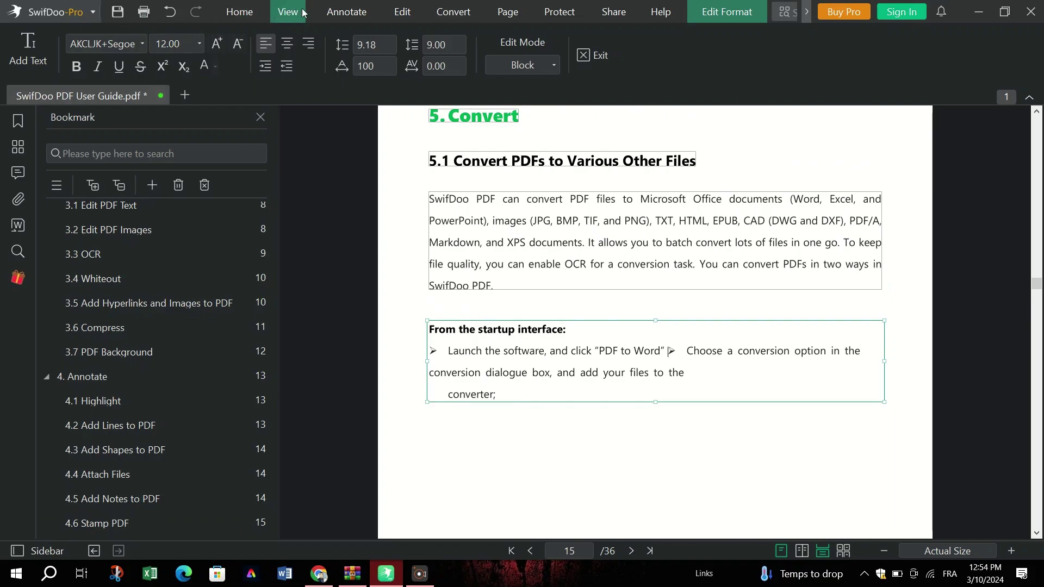
# Browse the Annotate and Edit tool sets, then return to Home and scroll up to section 4.6
pyautogui.click(359, 13)
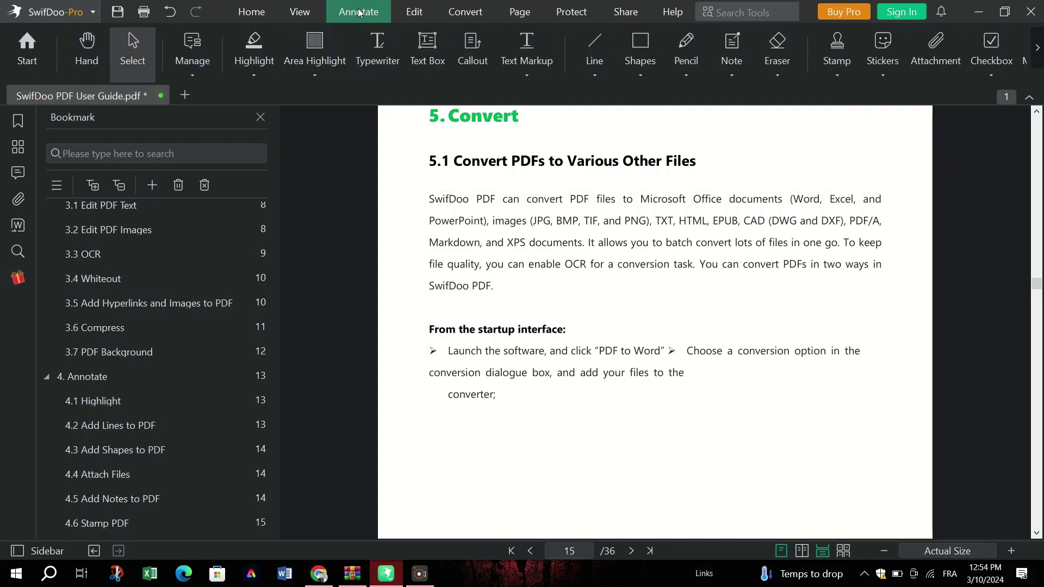
pyautogui.click(419, 12)
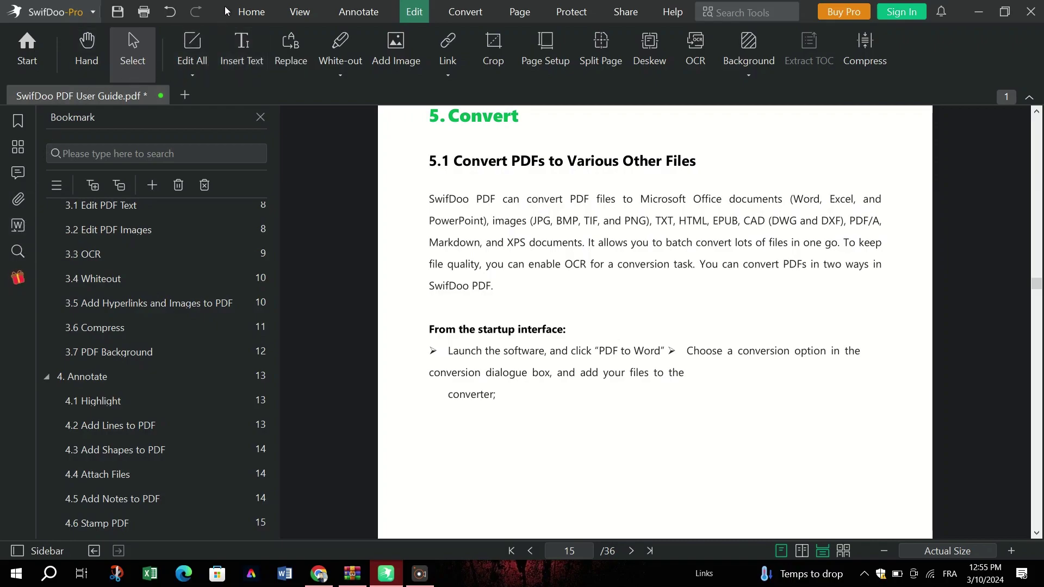
pyautogui.click(252, 12)
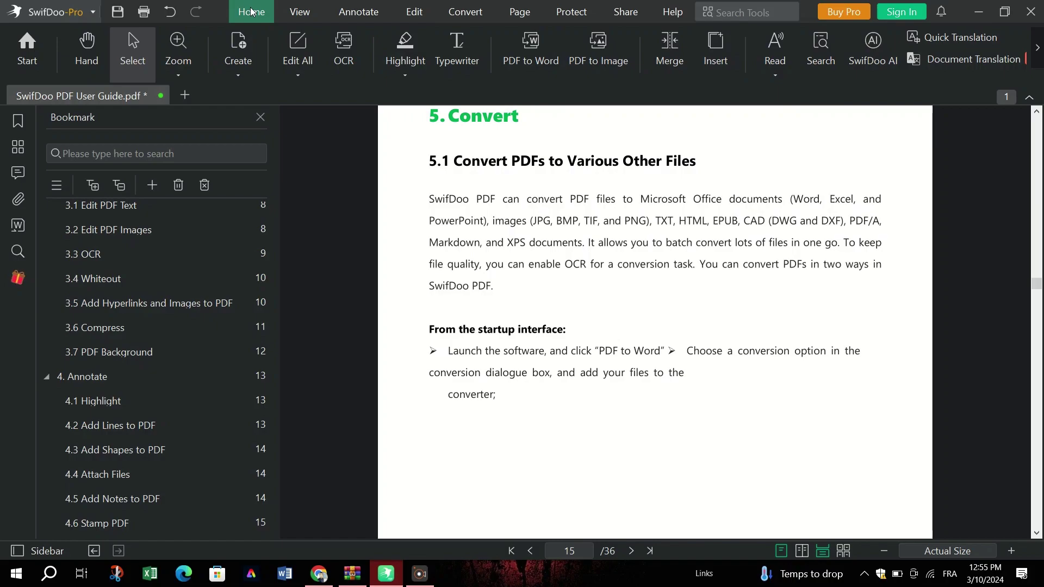
pyautogui.scroll(-2, 508, 214)
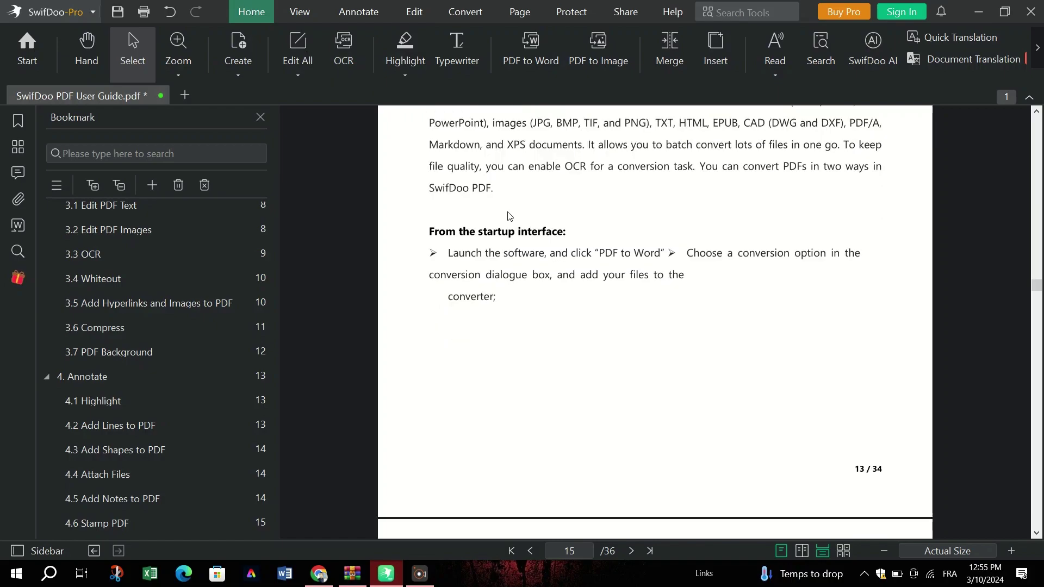
pyautogui.scroll(5, 509, 216)
pyautogui.scroll(3, 508, 217)
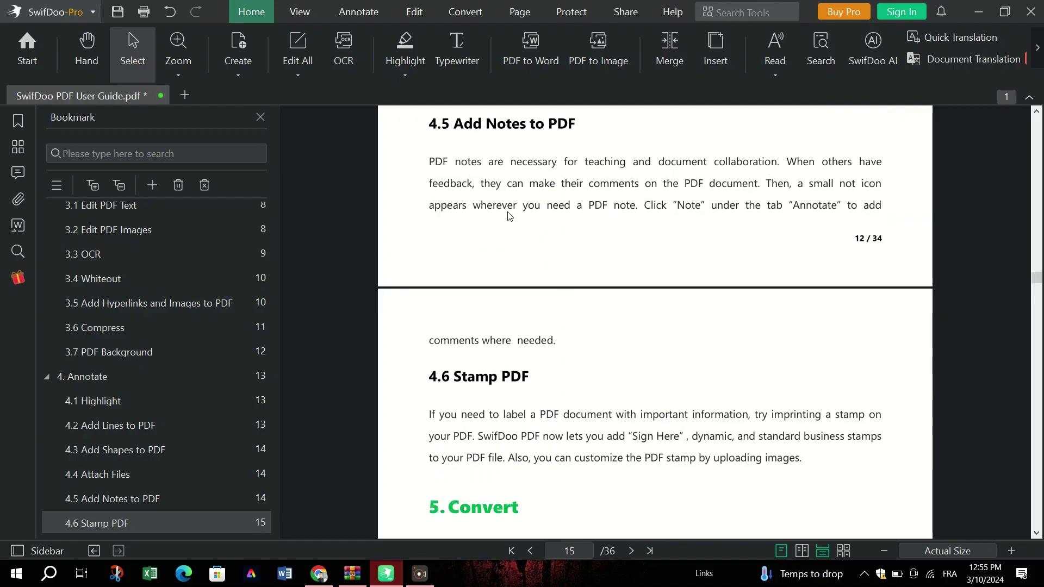
pyautogui.click(303, 75)
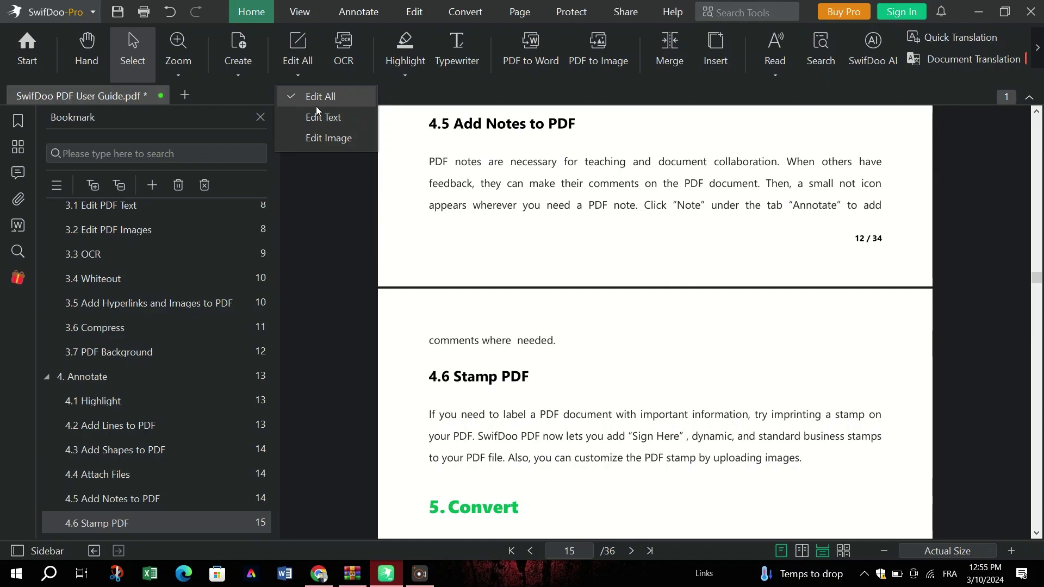
pyautogui.click(236, 73)
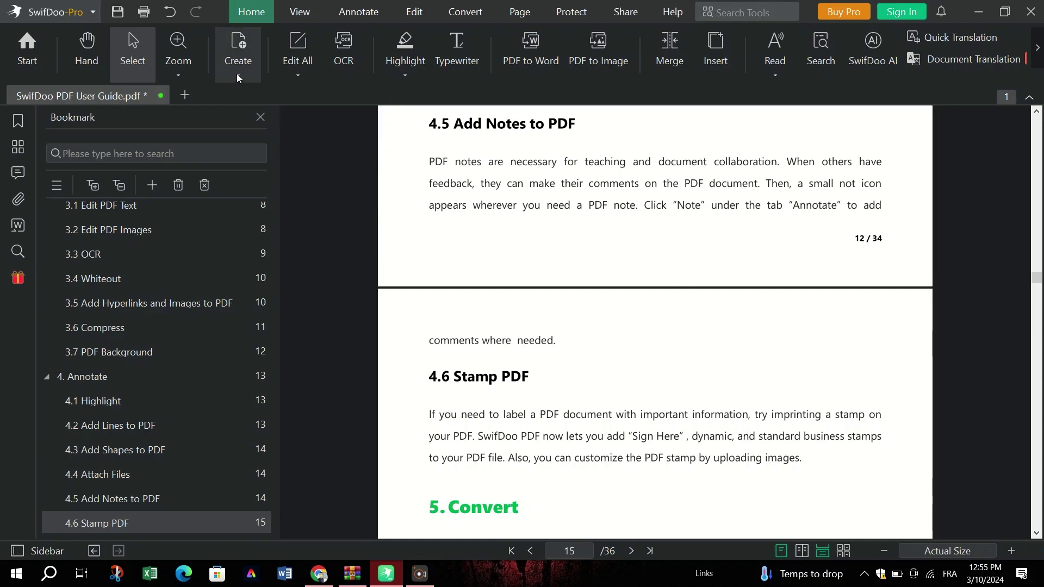
pyautogui.click(237, 77)
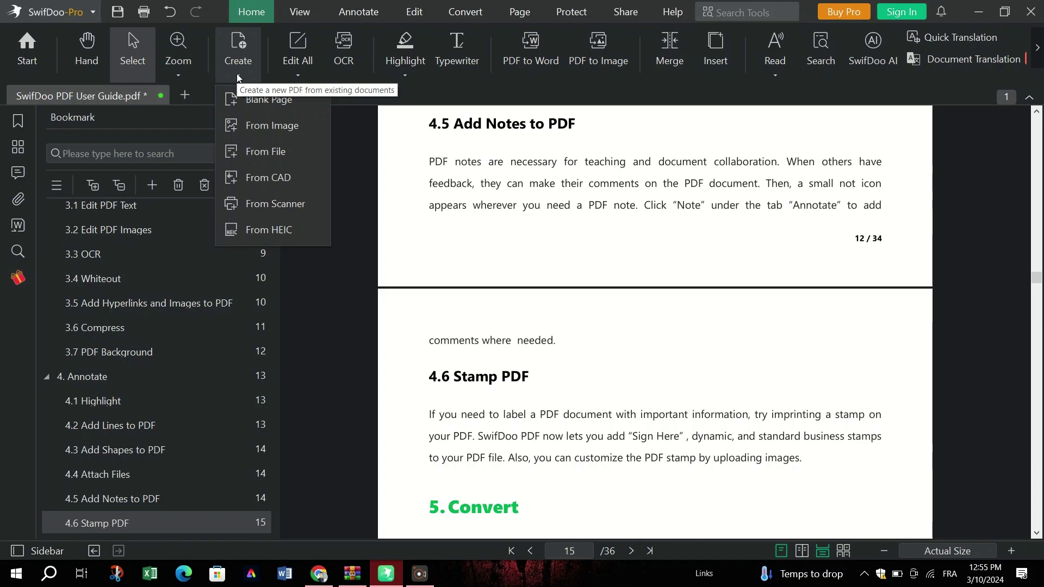
pyautogui.click(639, 161)
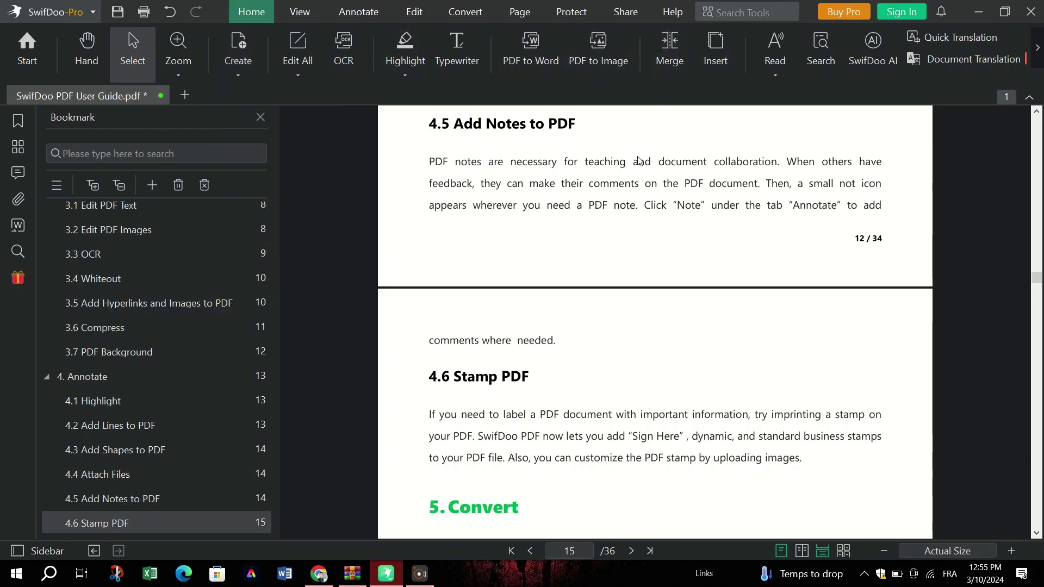
# Try Read Aloud: accept the text-to-speech engine download, dismiss the missing-audio-device message, and close its options
pyautogui.click(772, 78)
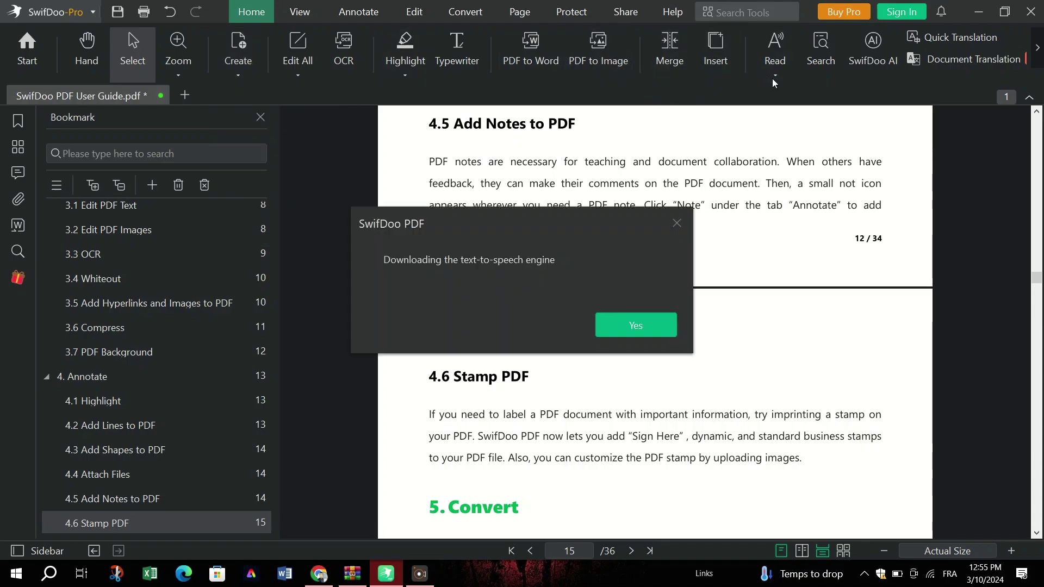
pyautogui.click(635, 322)
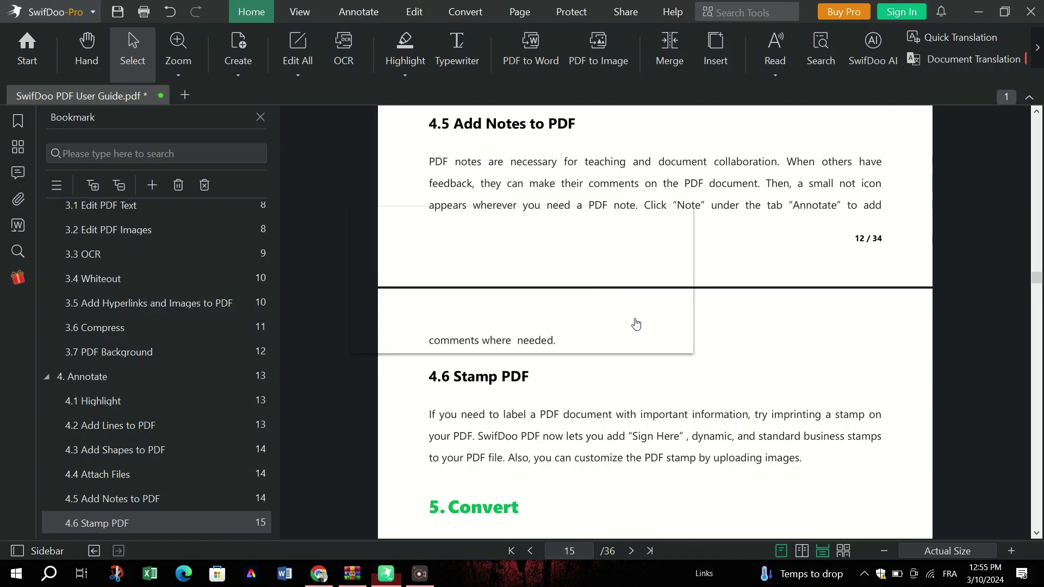
pyautogui.click(642, 327)
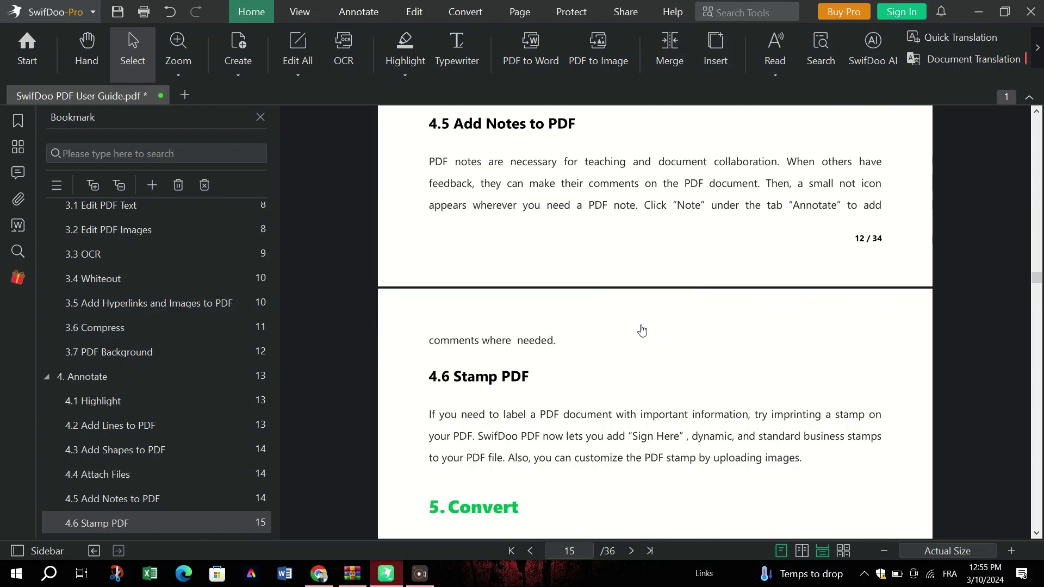
pyautogui.scroll(4, 594, 253)
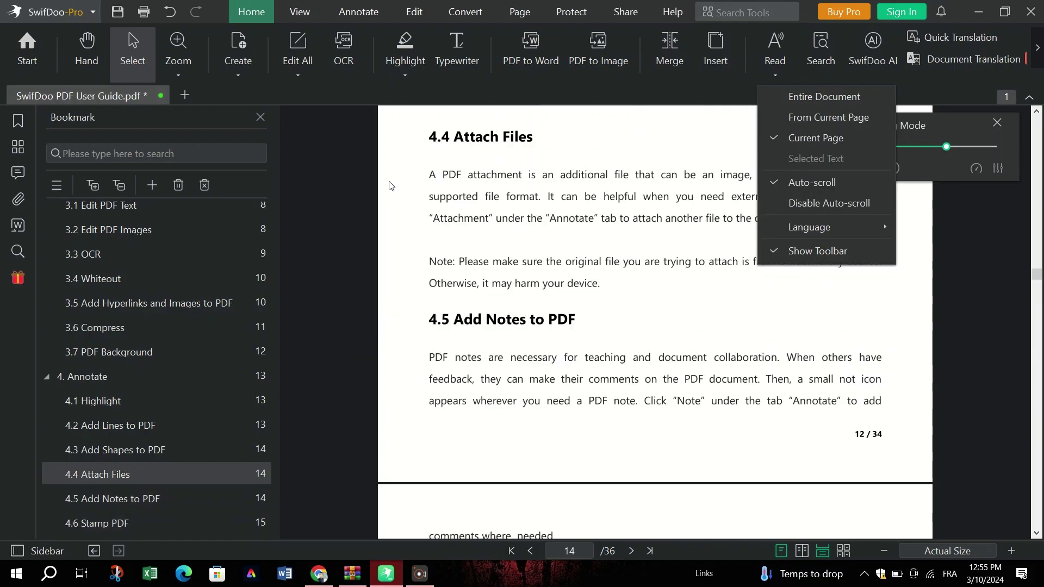
pyautogui.click(351, 190)
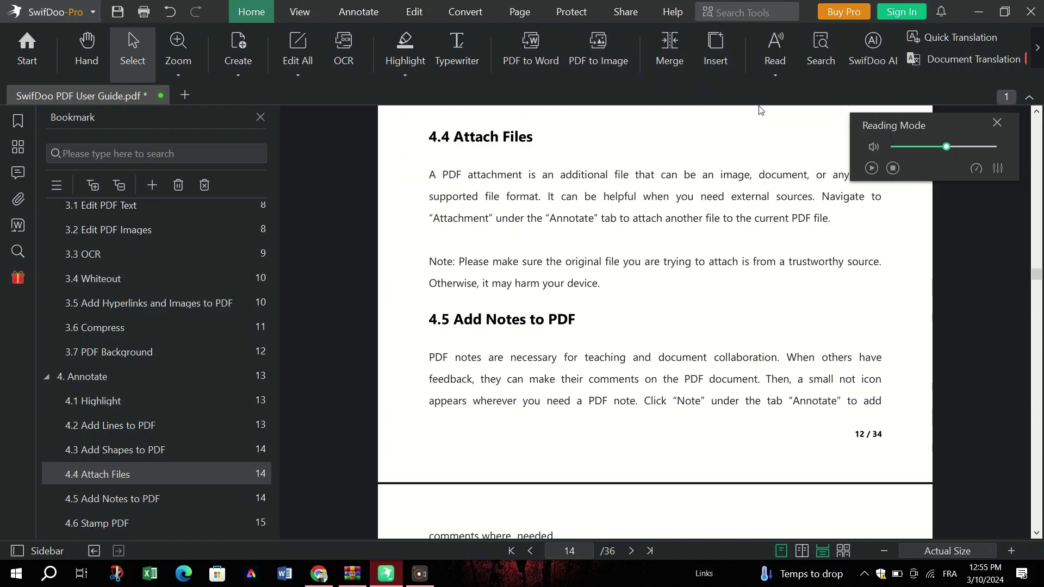
# Open the SwifDoo AI panel and close the Reading Mode toolbar
pyautogui.click(867, 52)
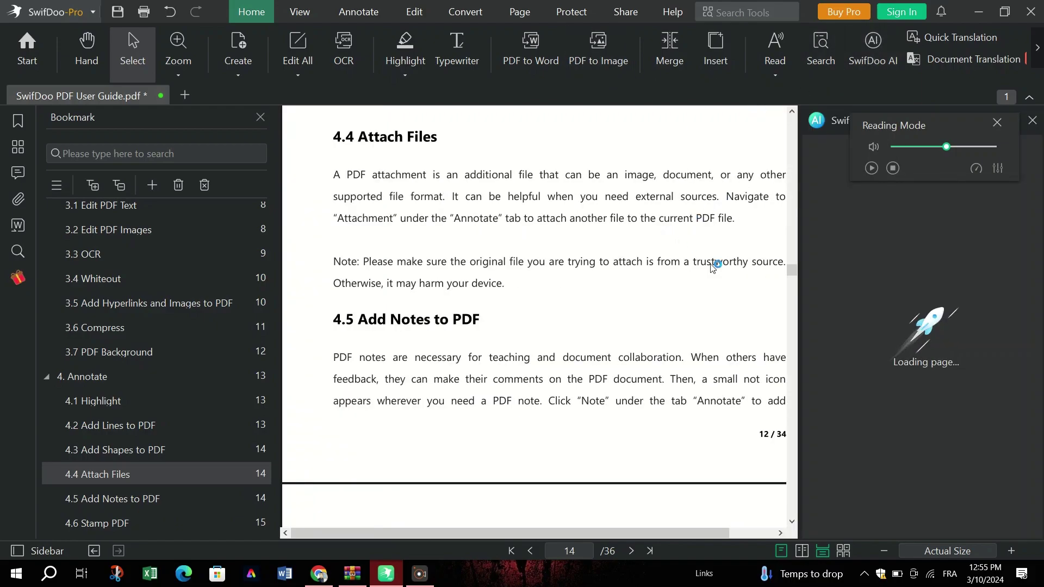
pyautogui.click(996, 124)
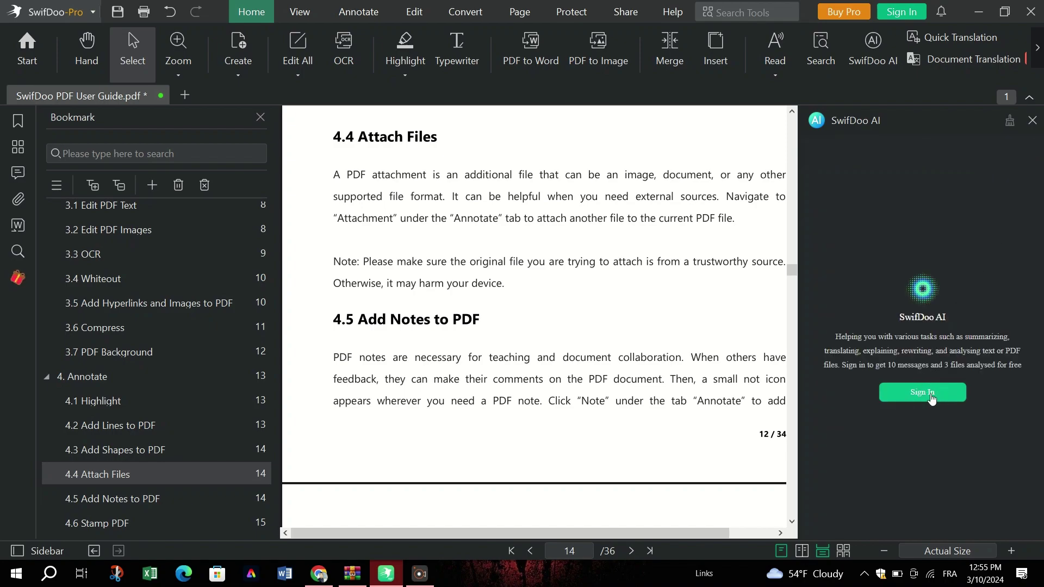
pyautogui.scroll(-5, 398, 339)
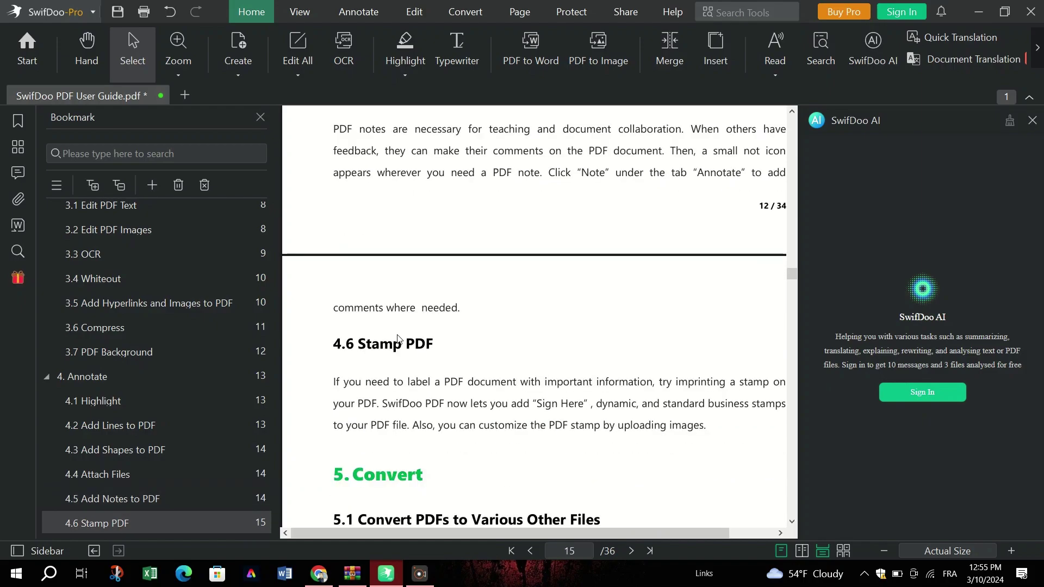
pyautogui.scroll(1, 397, 339)
pyautogui.scroll(2, 398, 339)
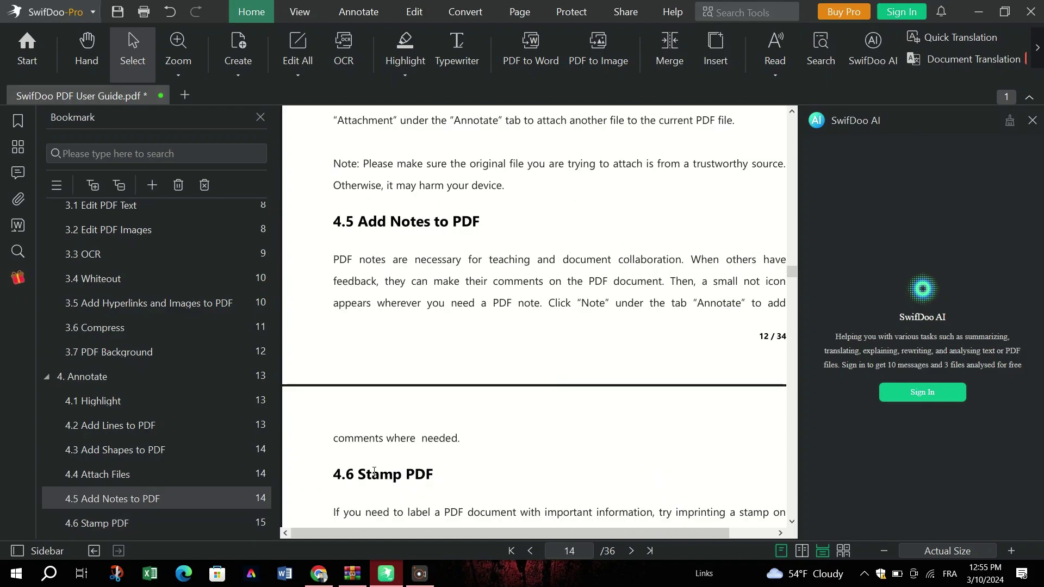
# In Chrome, scroll swifdoo.com to the top, start Free Download, and dismiss the blocked-download notice
pyautogui.click(319, 574)
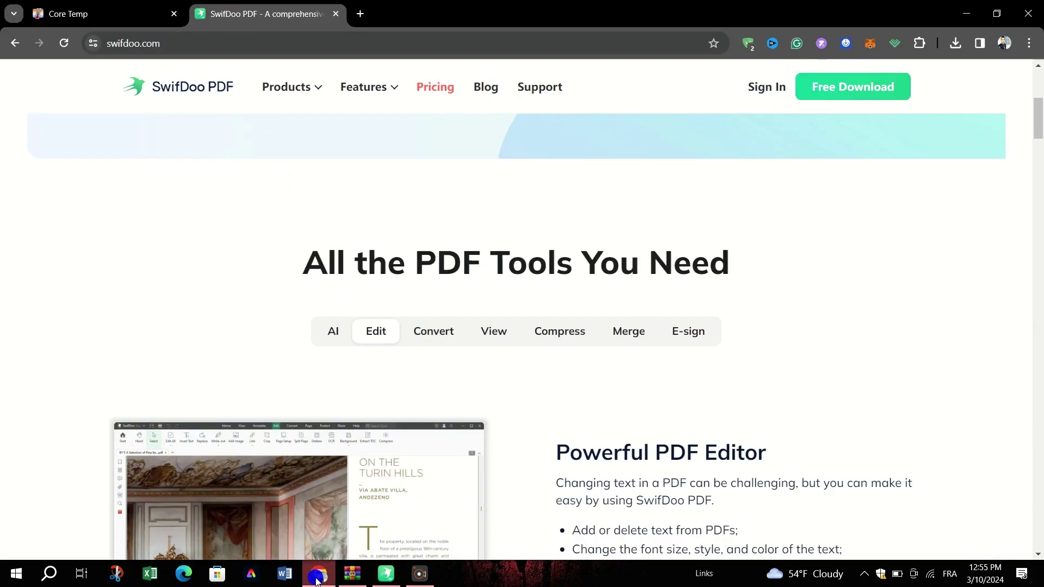
pyautogui.click(262, 36)
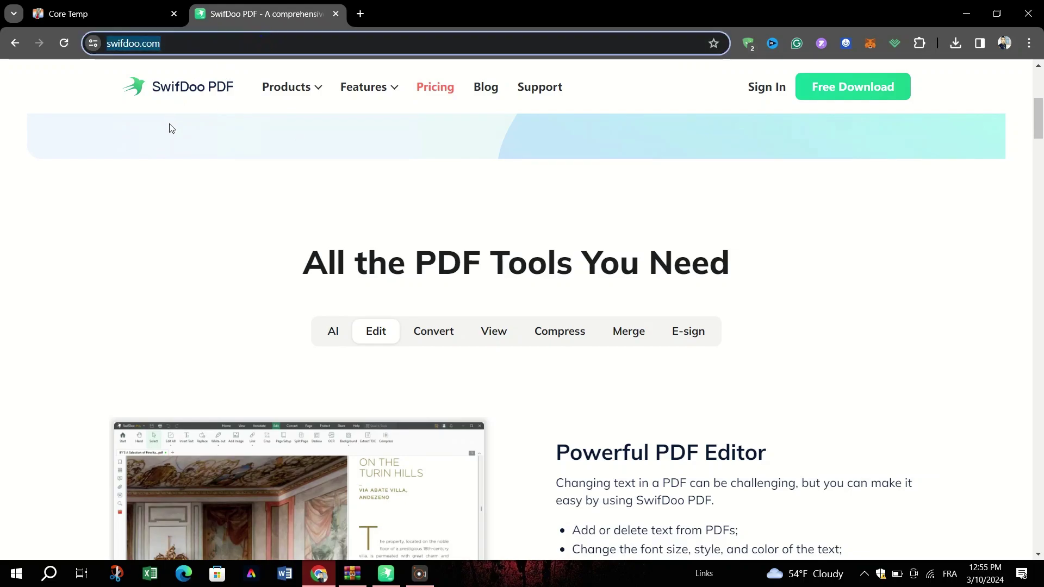
pyautogui.click(68, 270)
pyautogui.scroll(5, 144, 293)
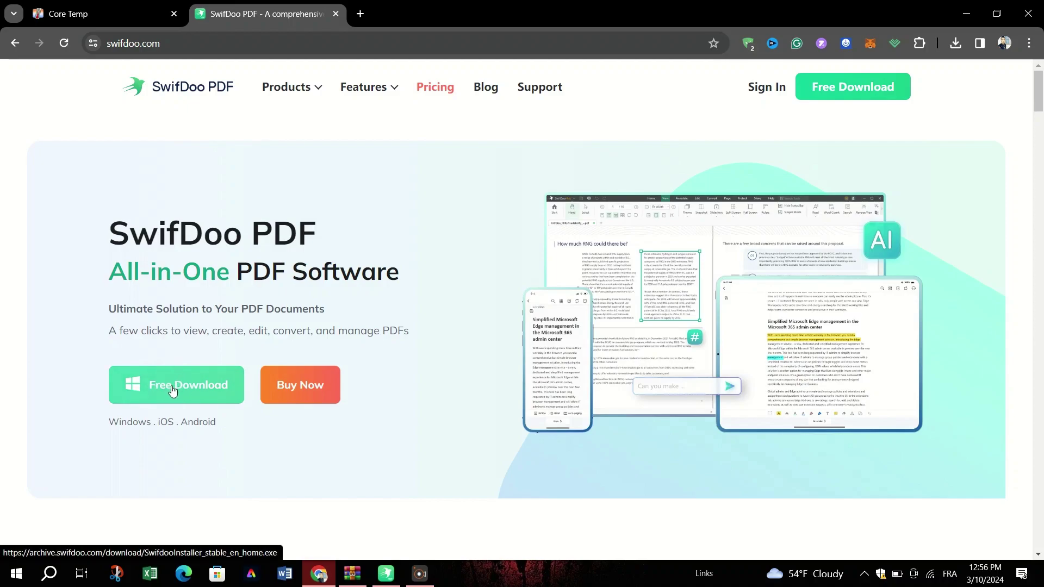
pyautogui.click(172, 392)
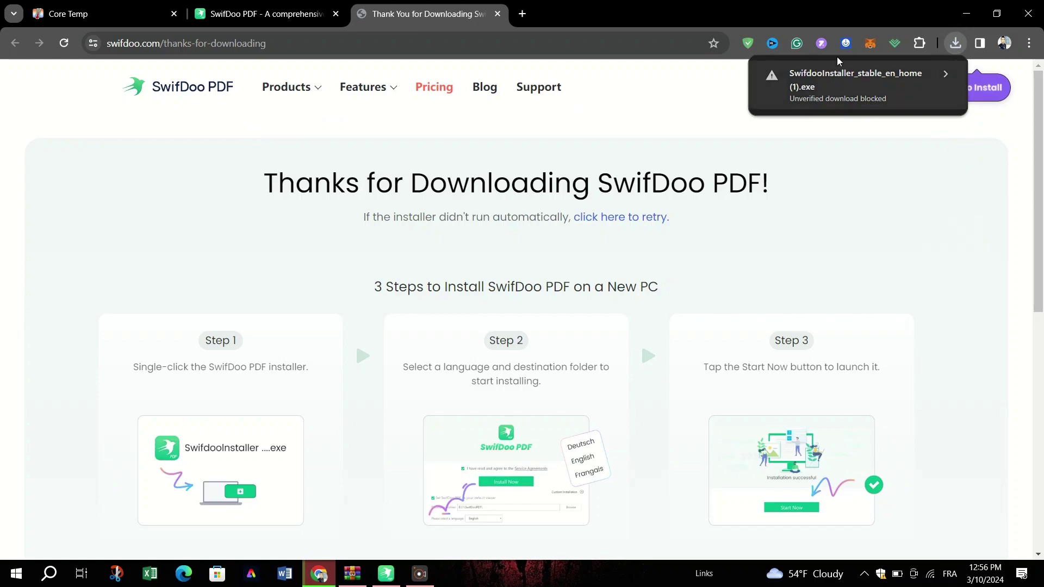
pyautogui.click(870, 43)
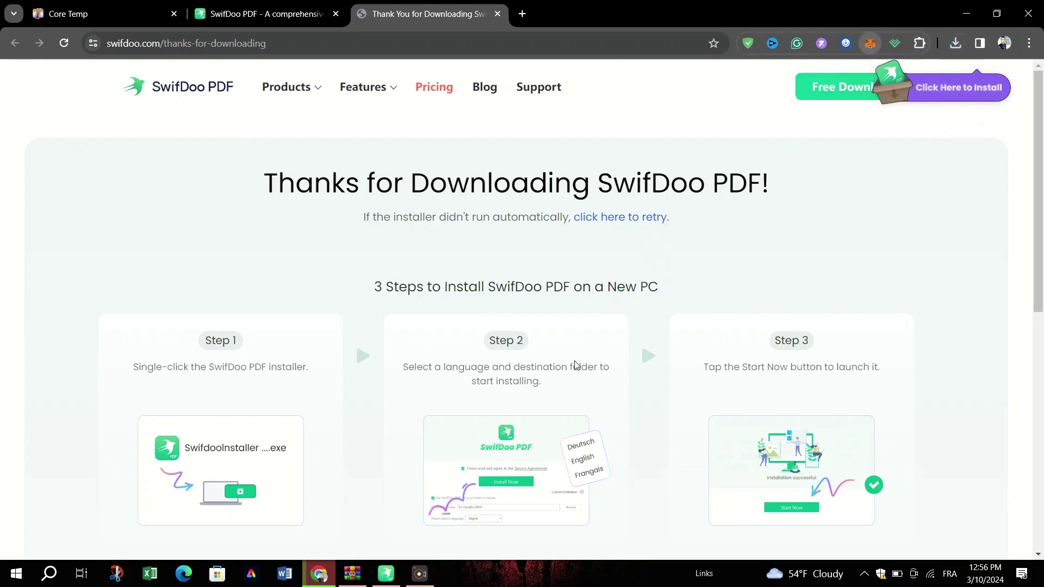
pyautogui.moveTo(380, 580)
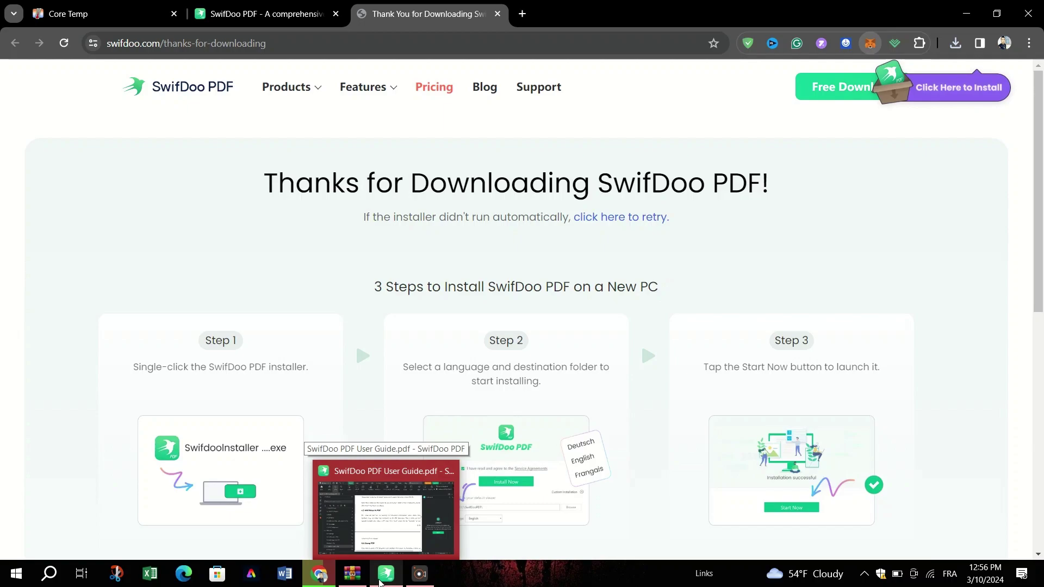
# Bring the SwifDoo PDF user guide back to the front and scroll up toward its start
pyautogui.click(388, 577)
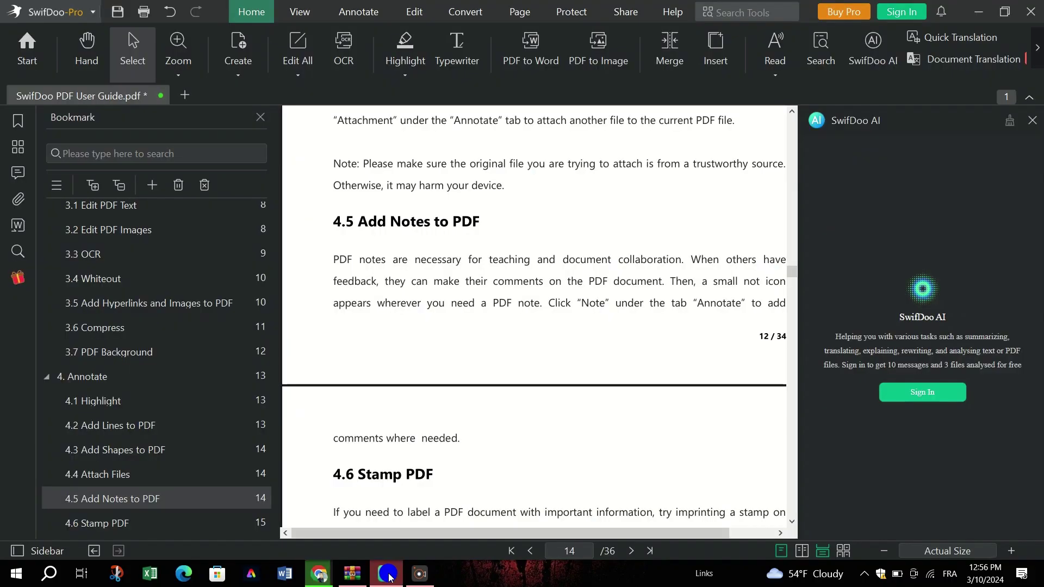
pyautogui.scroll(5, 443, 333)
pyautogui.scroll(4, 525, 307)
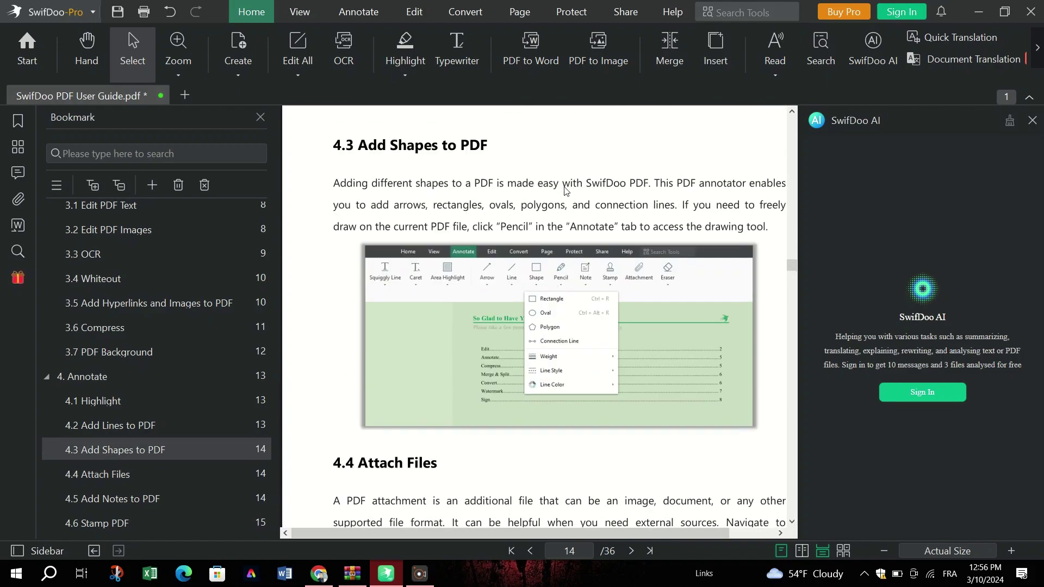
pyautogui.scroll(4, 460, 157)
pyautogui.scroll(8, 458, 152)
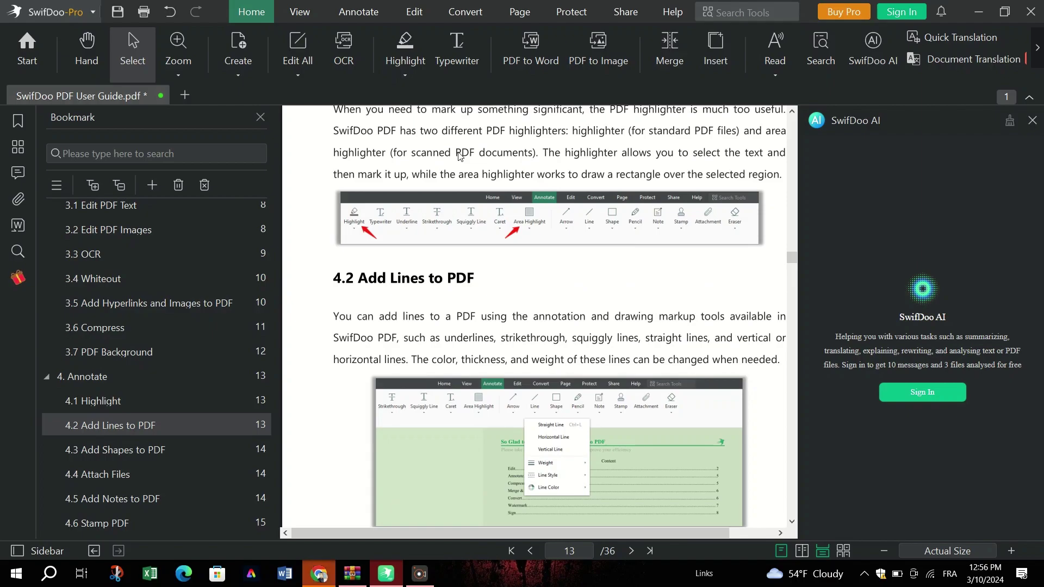
# Look through the View, Annotate and Edit ribbon tabs, then return to Home
pyautogui.click(303, 13)
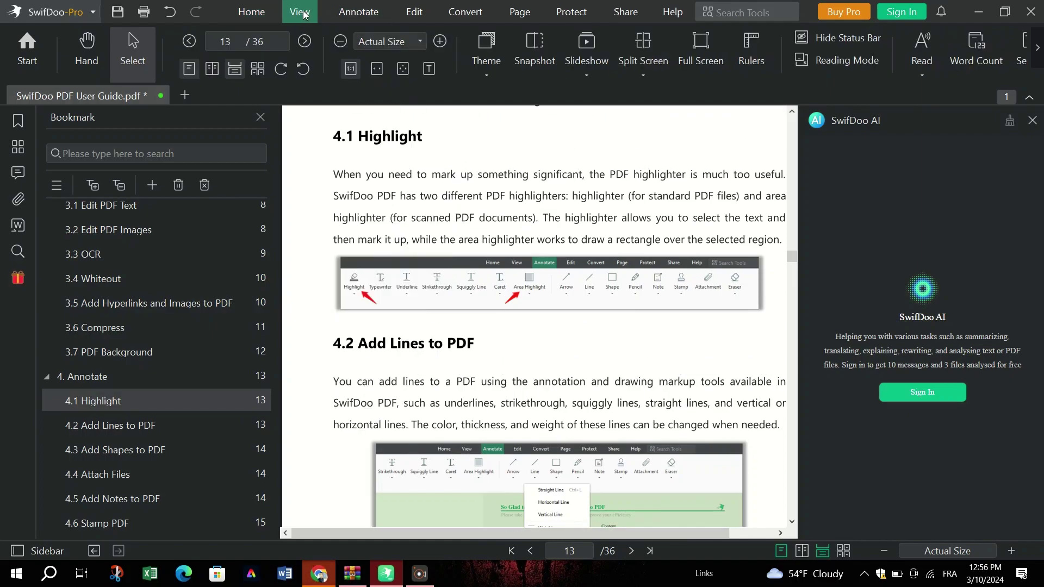
pyautogui.click(354, 12)
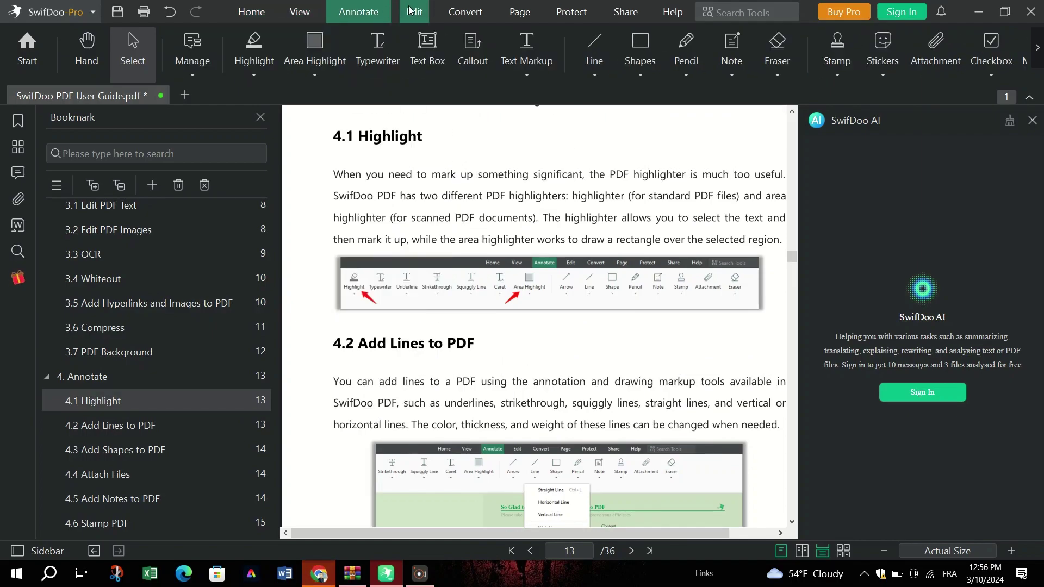
pyautogui.click(412, 11)
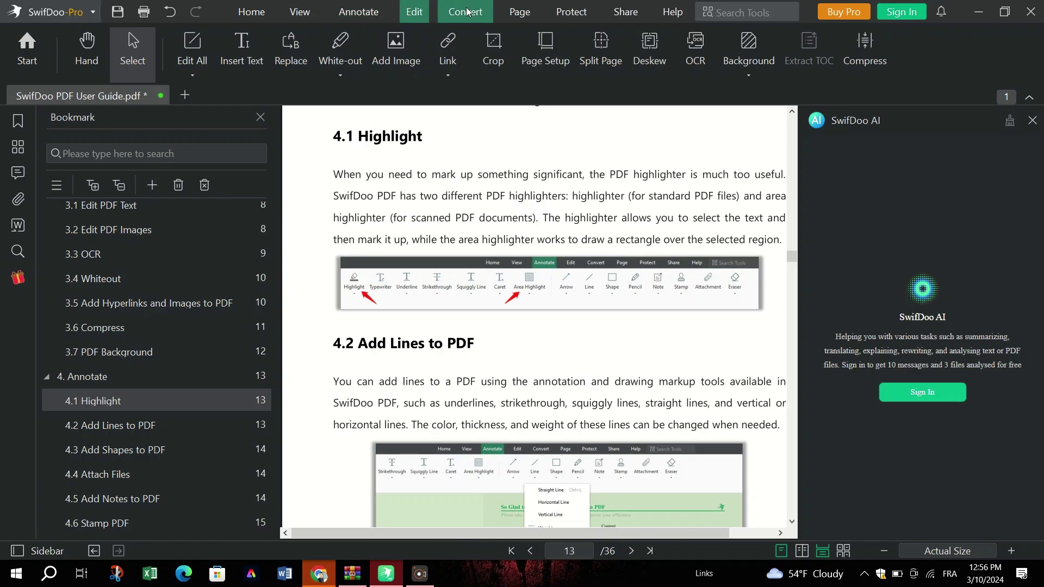
pyautogui.click(251, 12)
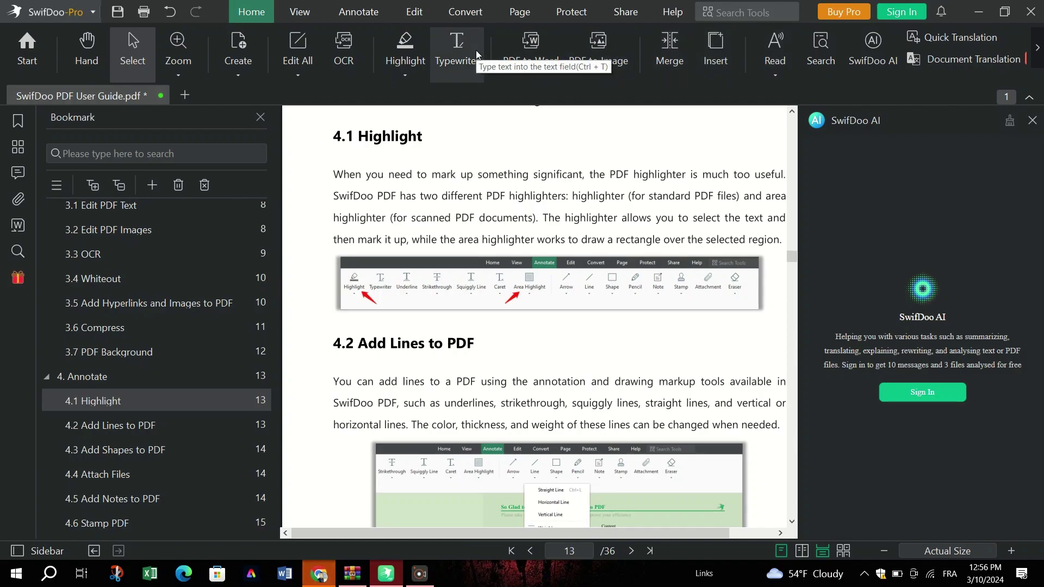
pyautogui.scroll(3, 529, 239)
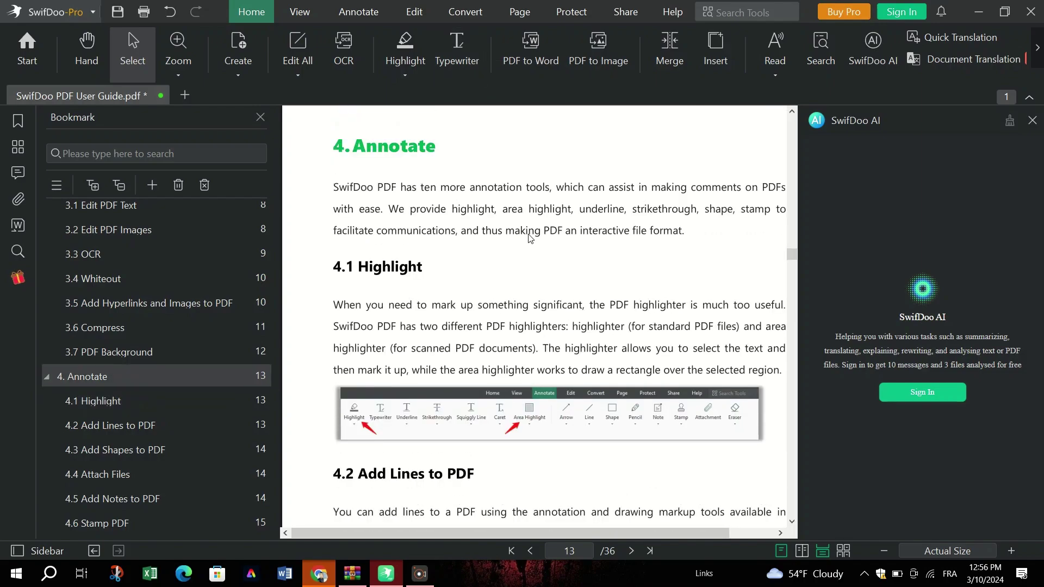
pyautogui.scroll(7, 529, 239)
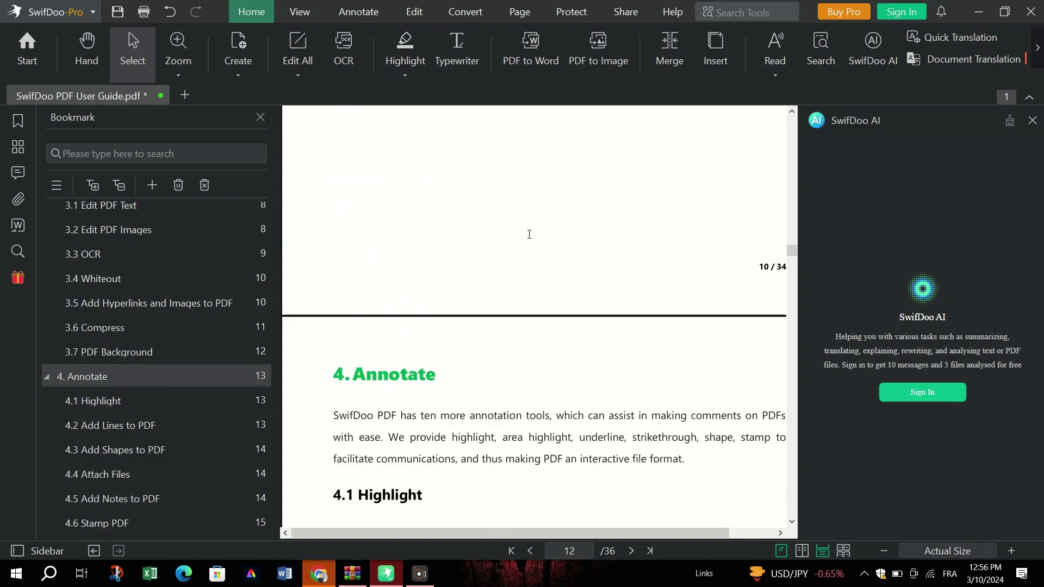
pyautogui.scroll(10, 529, 235)
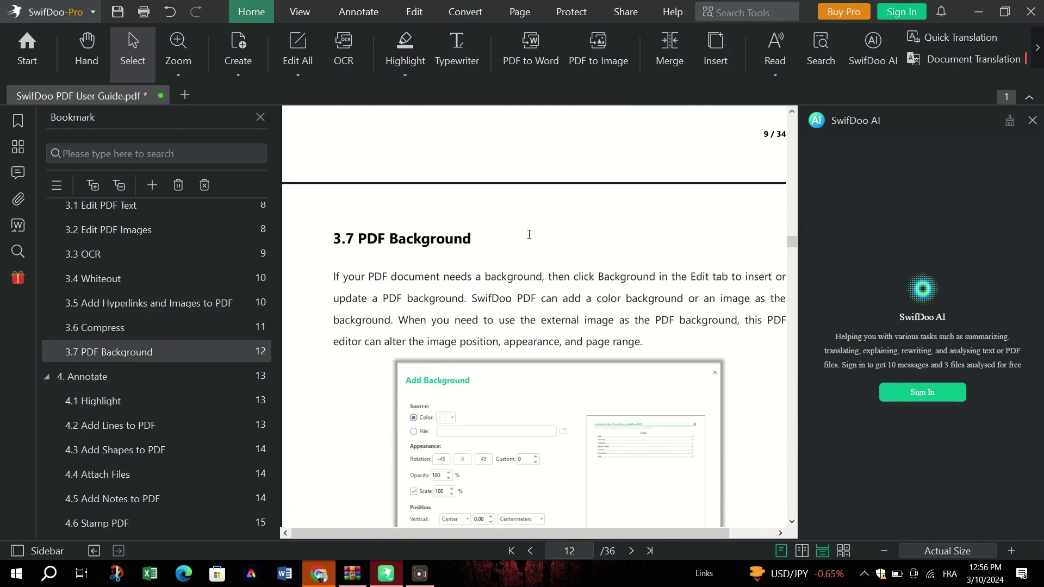
pyautogui.scroll(7, 530, 234)
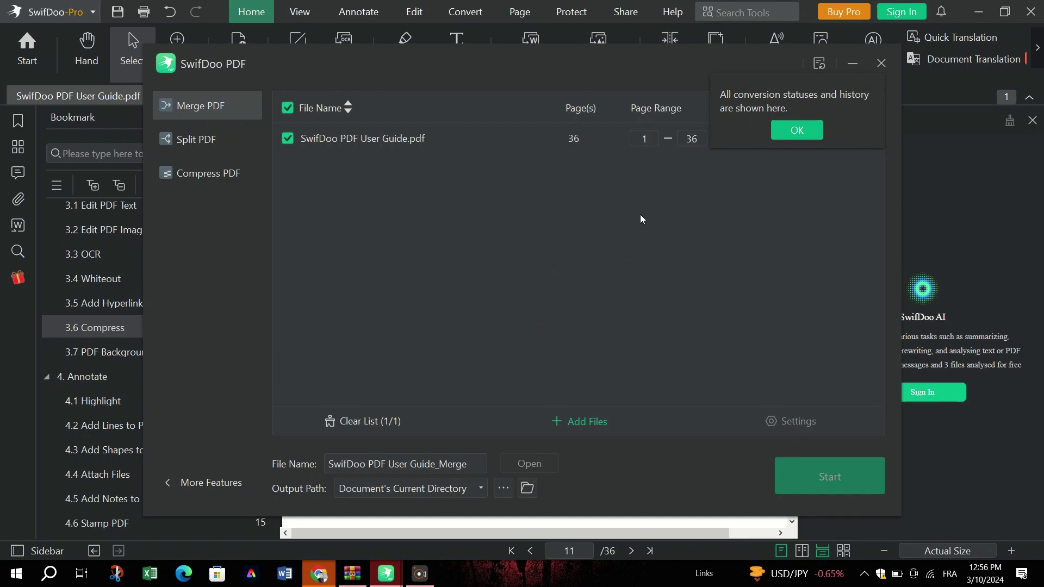
# Choose Split PDF and split the user guide's pages 1–36 evenly into 2 files
pyautogui.click(237, 145)
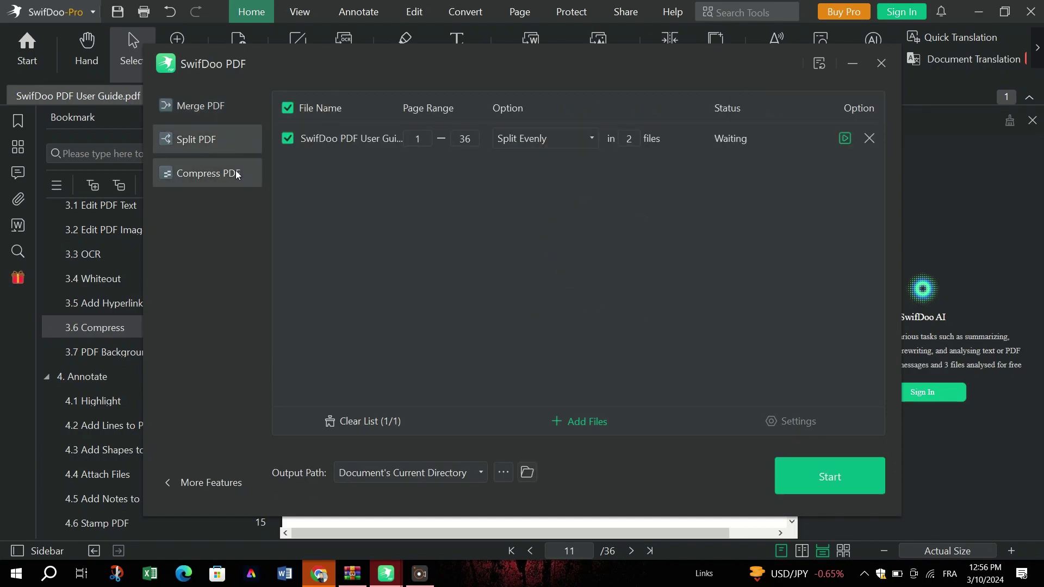
pyautogui.click(233, 172)
pyautogui.click(232, 120)
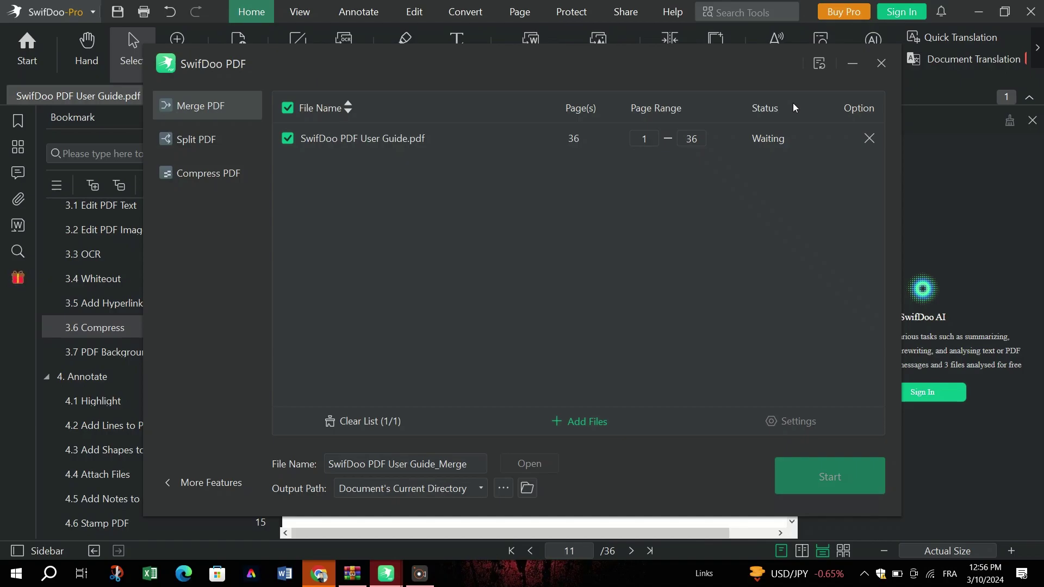
pyautogui.click(214, 141)
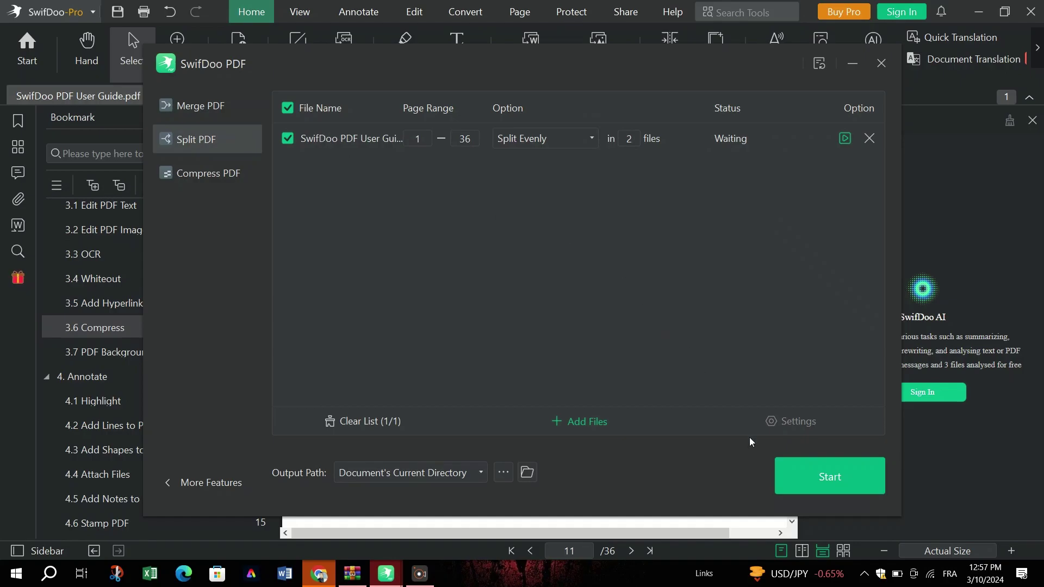
pyautogui.click(825, 488)
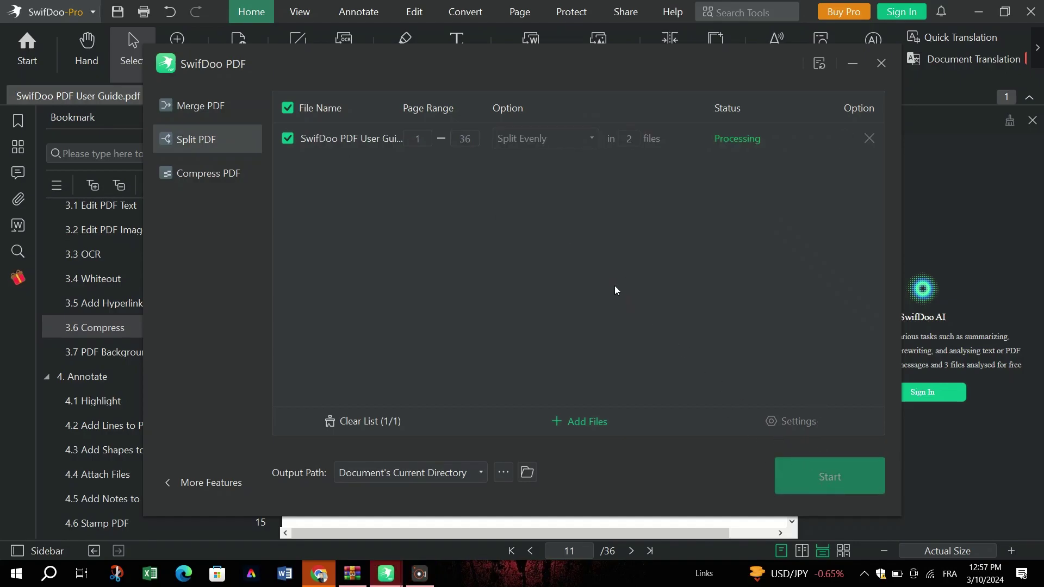